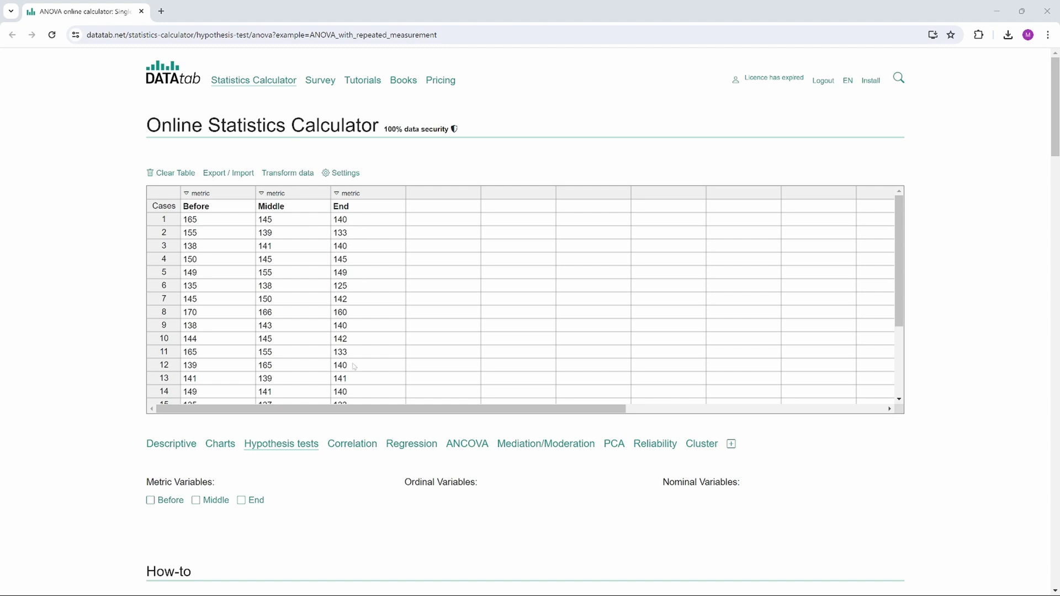
- Select Before, Middle and End as metric variables and review the resulting ANOVA hypotheses and descriptives
scroll(88, 353, down, 2)
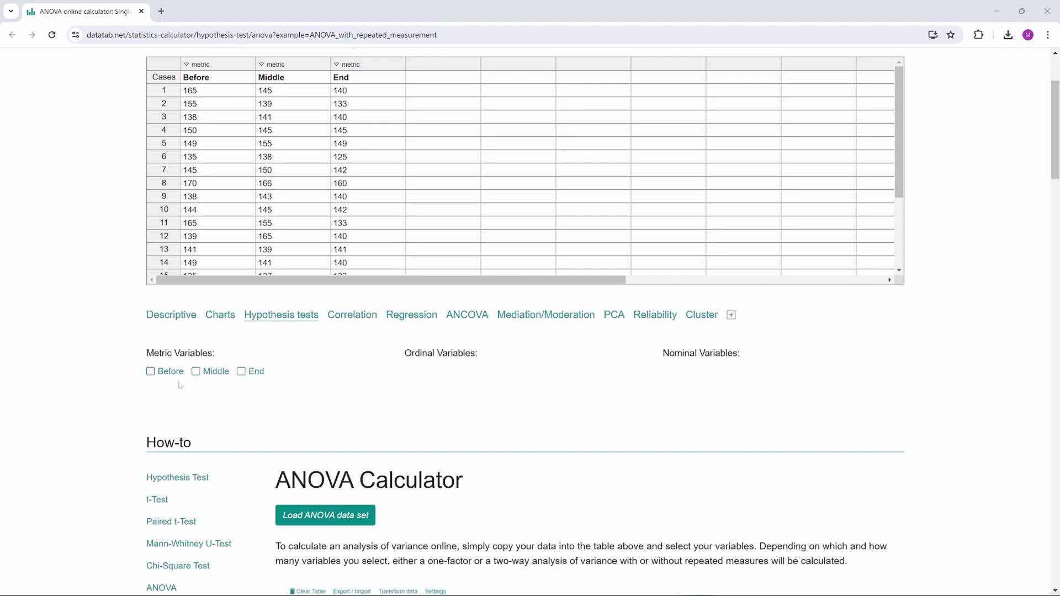
click(152, 373)
click(208, 372)
click(251, 372)
scroll(104, 377, down, 5)
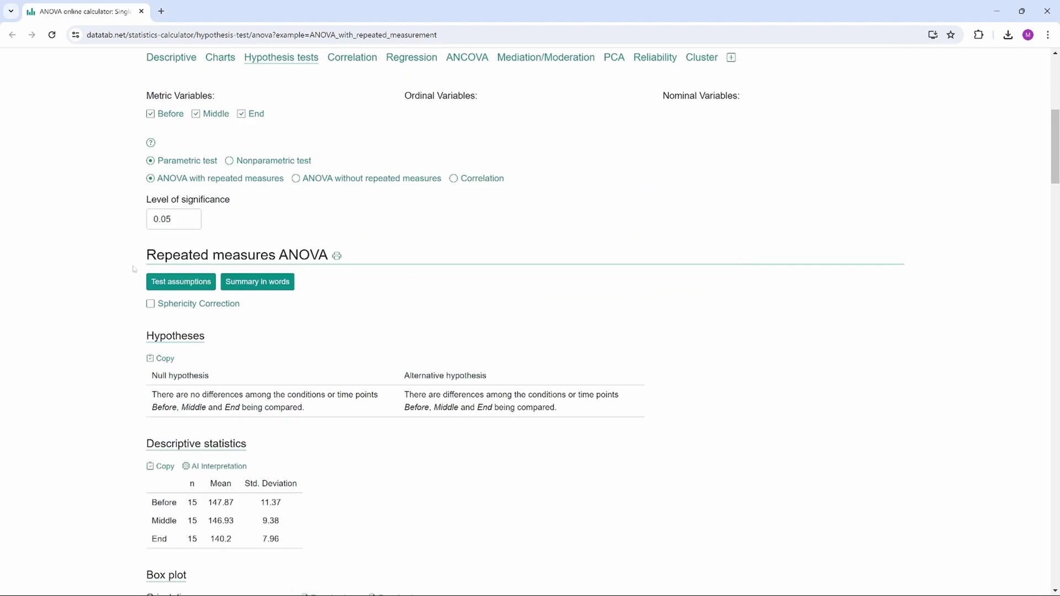
scroll(118, 307, down, 12)
scroll(118, 309, up, 12)
scroll(118, 323, up, 2)
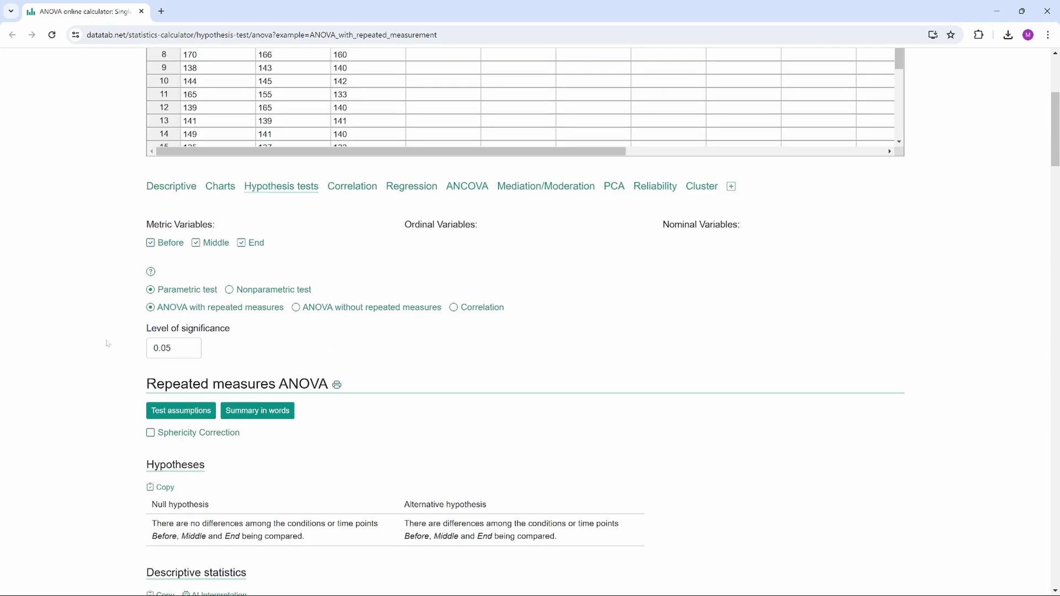
- Review the sphericity and normality assumption tests, then enable Sphericity Correction for the ANOVA
click(170, 411)
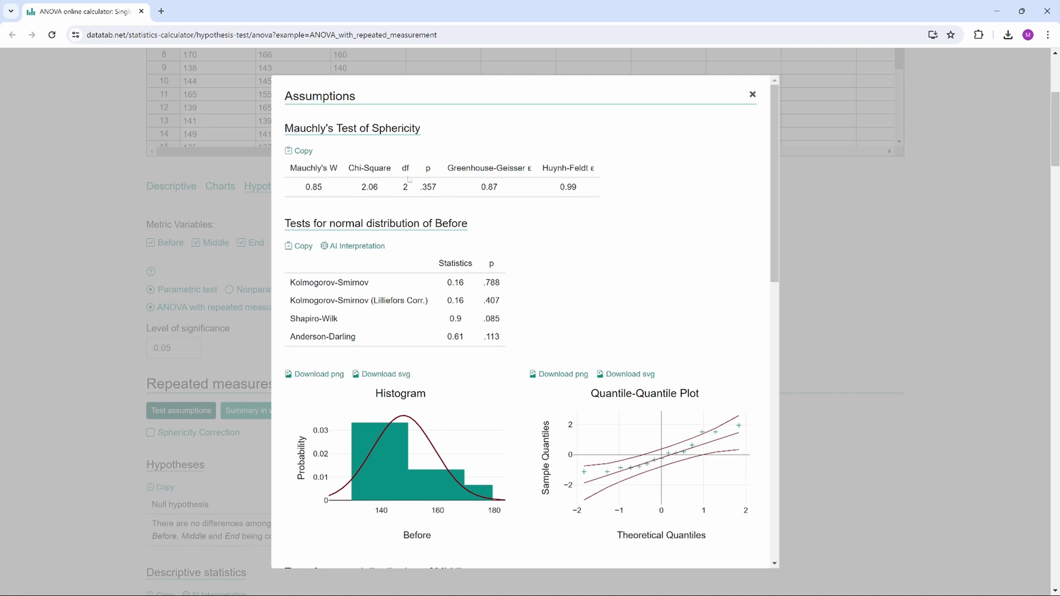
click(92, 333)
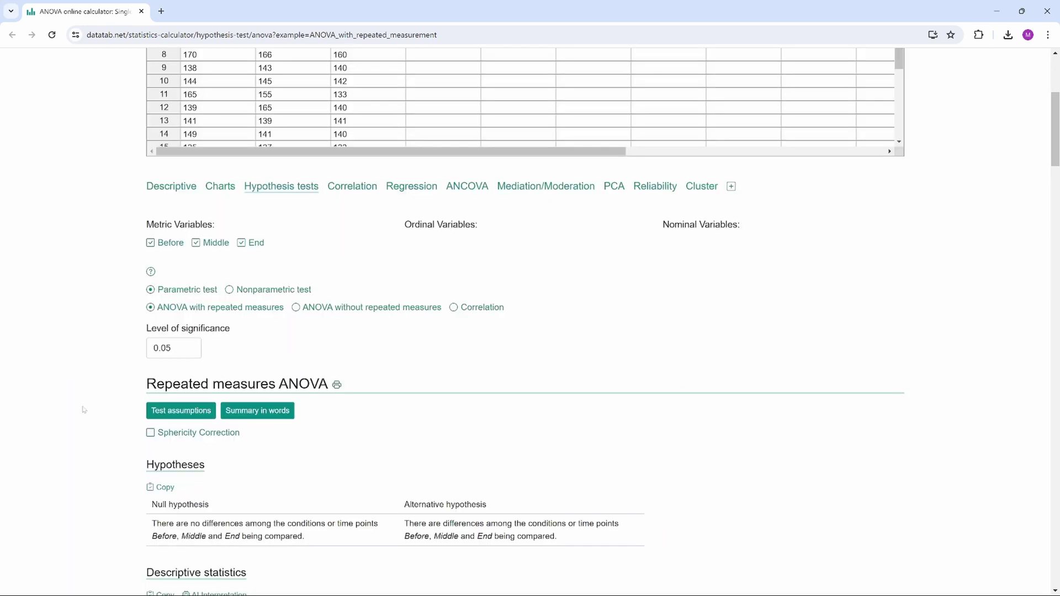
click(151, 433)
- Turn the sphericity correction off again
scroll(111, 432, down, 15)
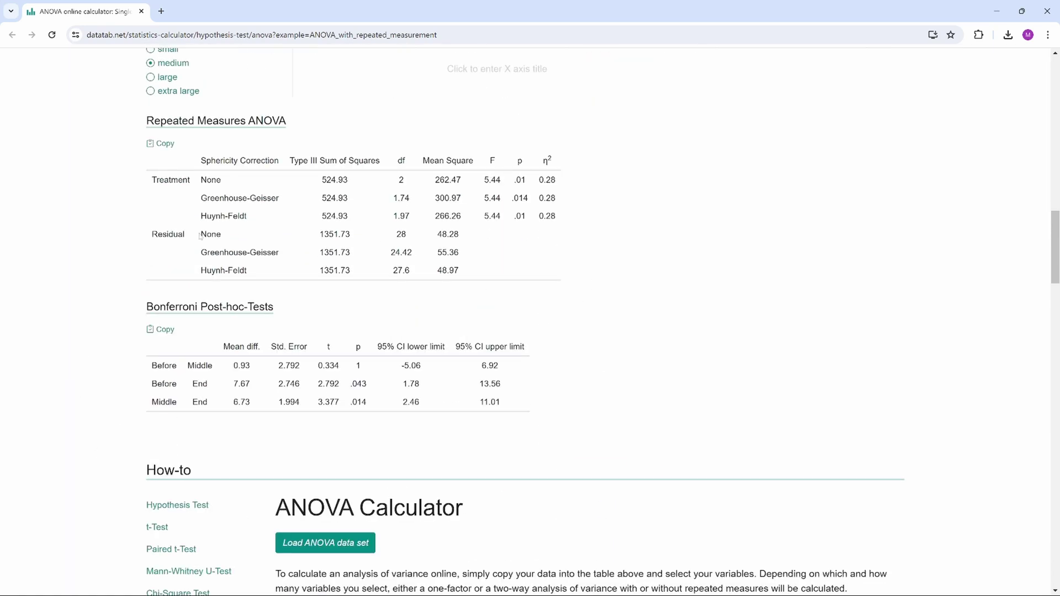
scroll(147, 227, up, 15)
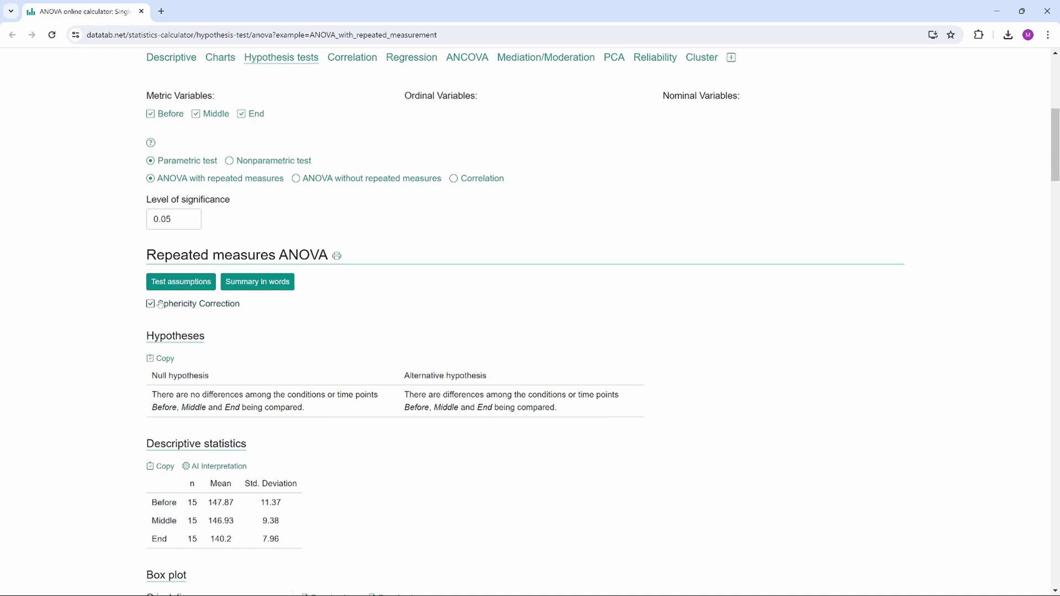
click(161, 304)
- Inspect the normality tests and Q-Q plots for Before and Middle in the assumption results
click(178, 283)
scroll(310, 228, down, 7)
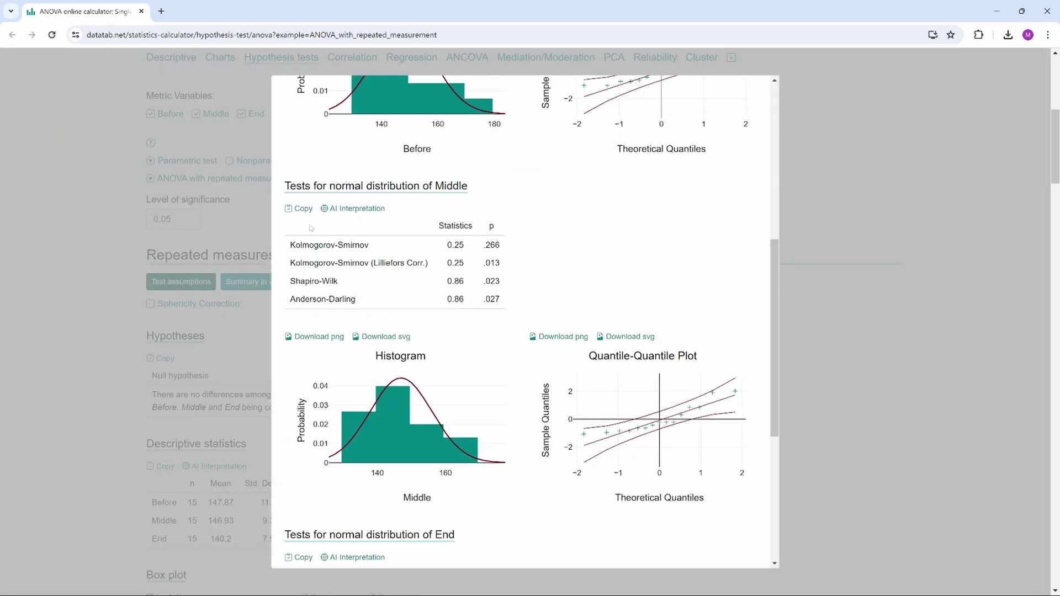
scroll(311, 228, up, 5)
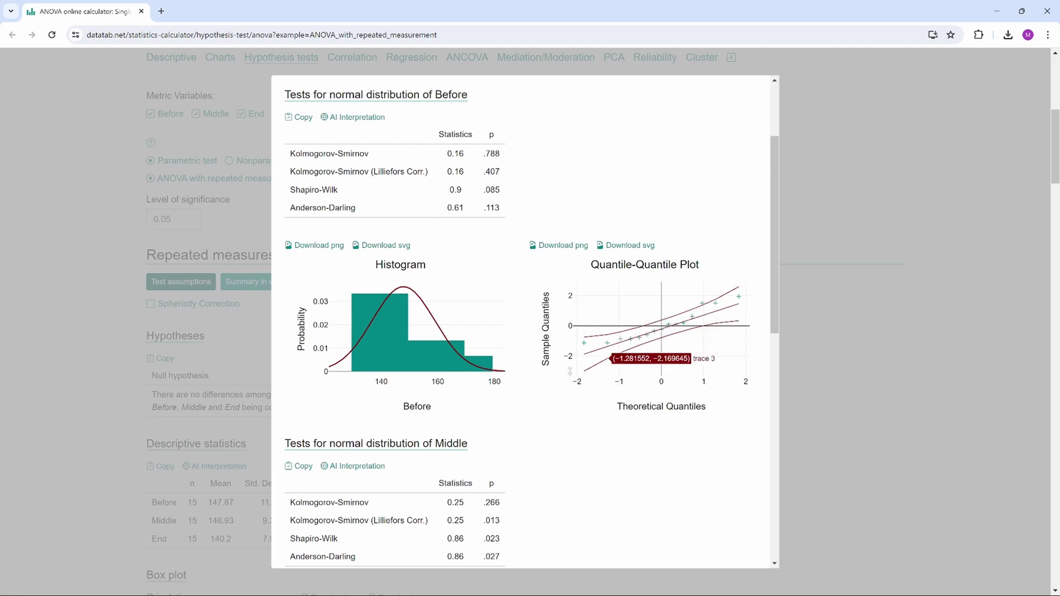
mouse_move(639, 334)
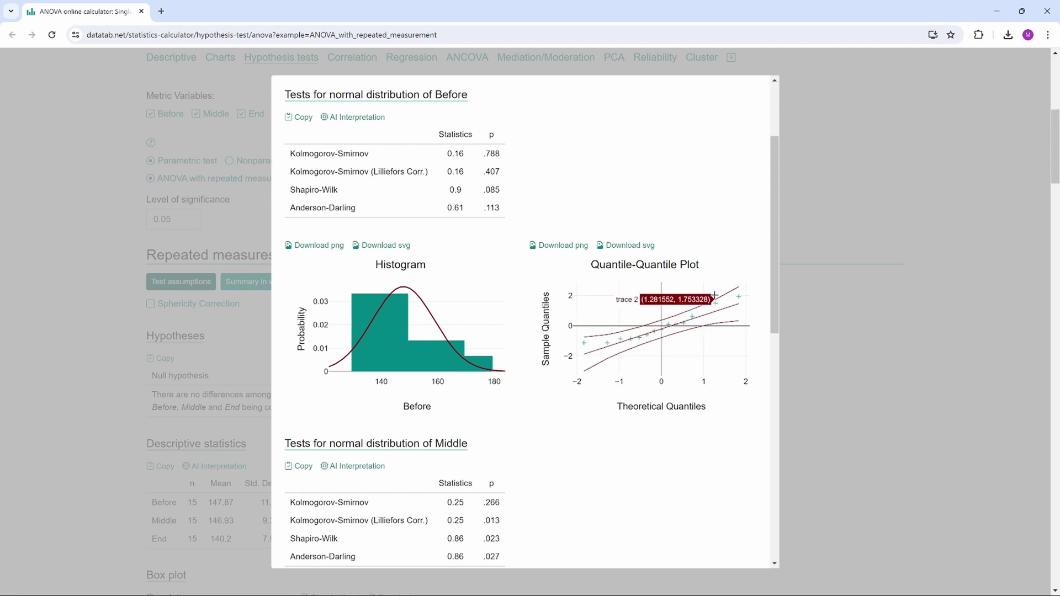
mouse_move(712, 307)
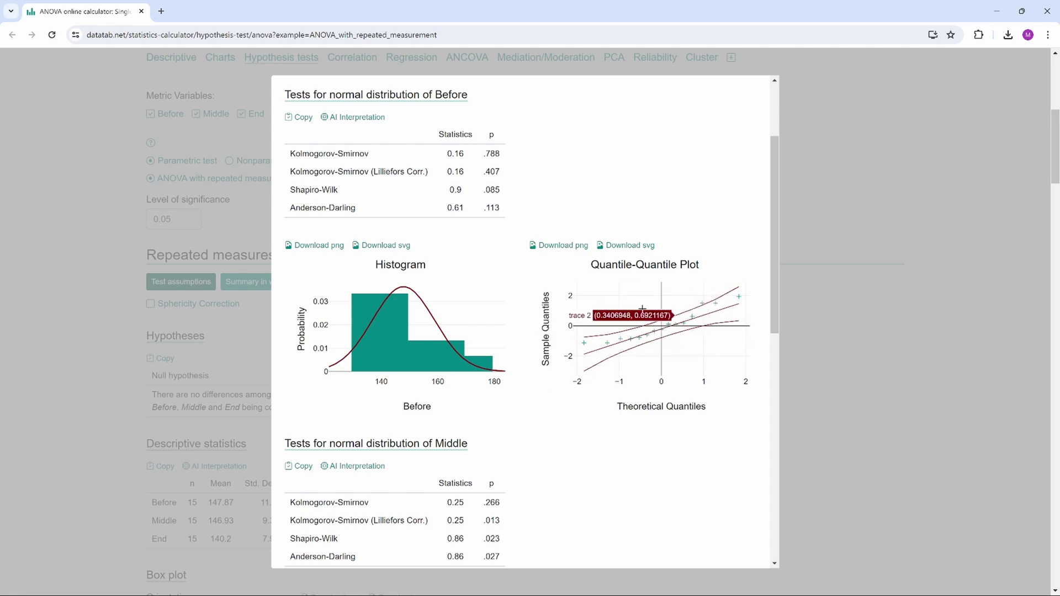
click(98, 335)
- Switch to the nonparametric Friedman test and review its hypotheses, medians and box plot
scroll(93, 331, up, 3)
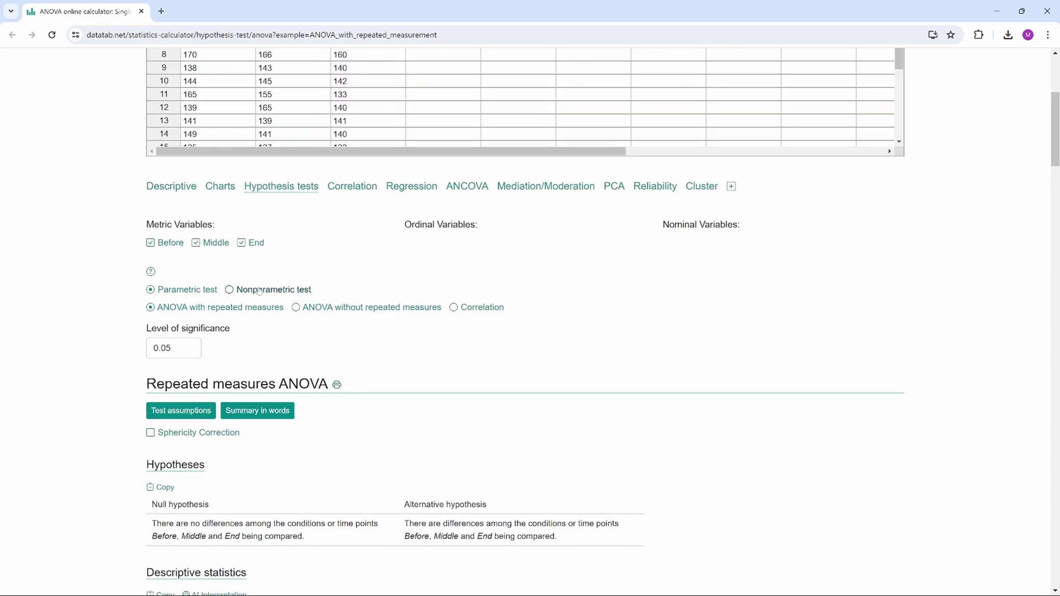
click(251, 291)
scroll(102, 322, down, 2)
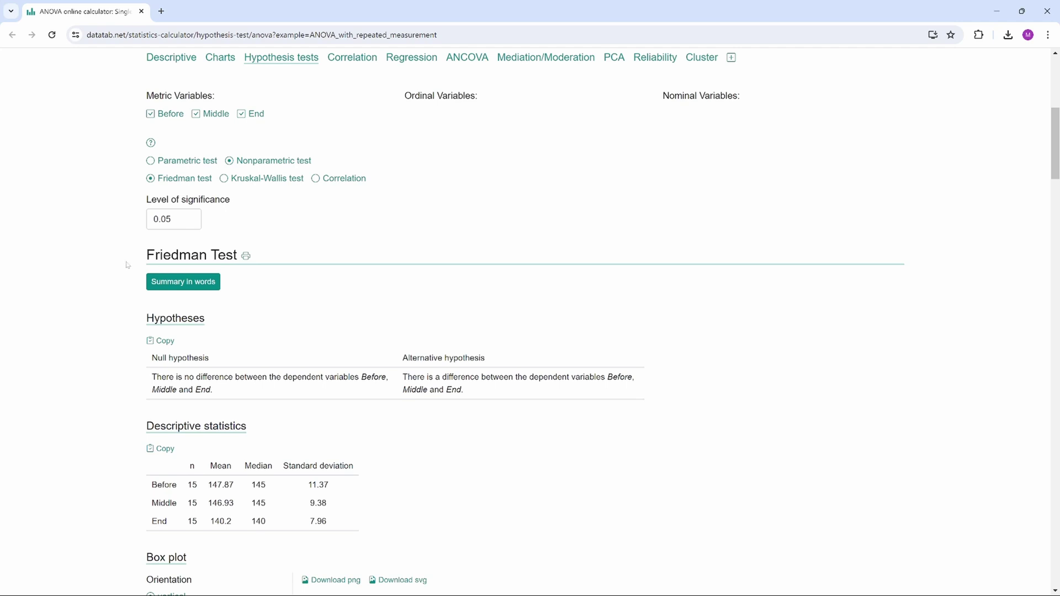
scroll(105, 265, down, 10)
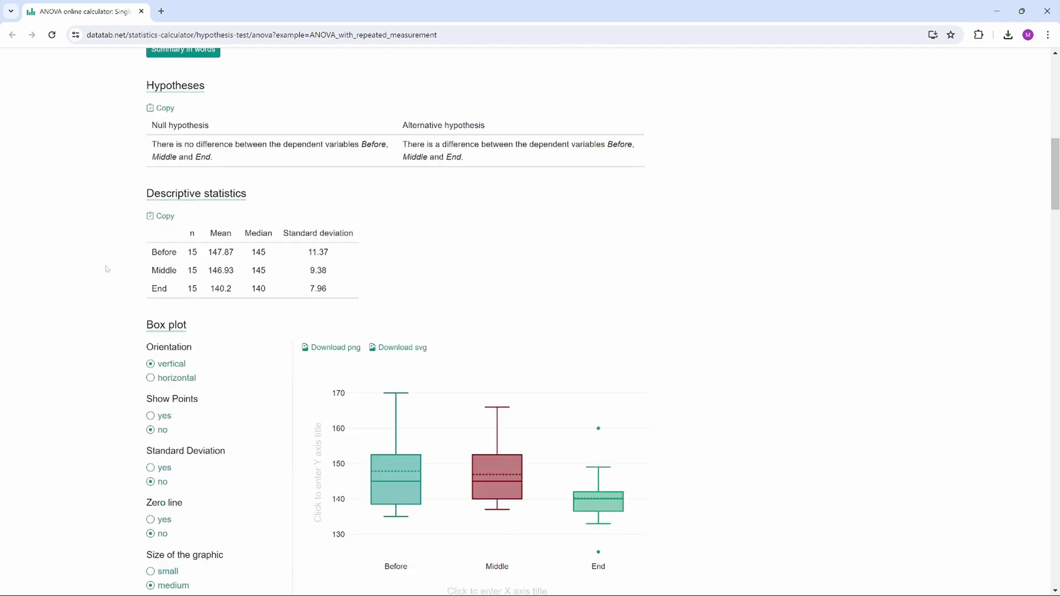
scroll(109, 278, down, 3)
scroll(106, 283, up, 14)
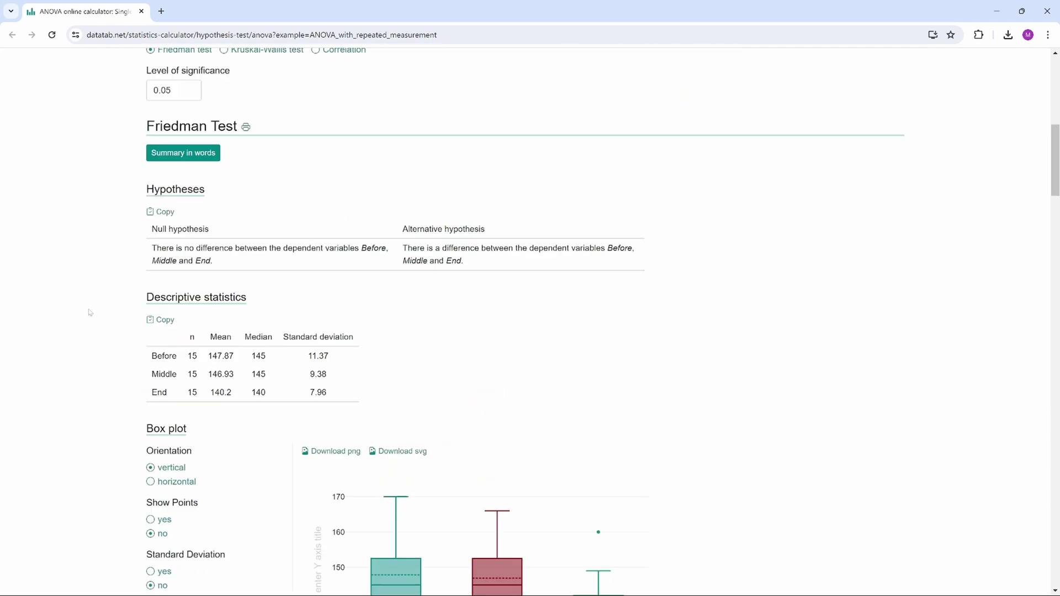
click(161, 291)
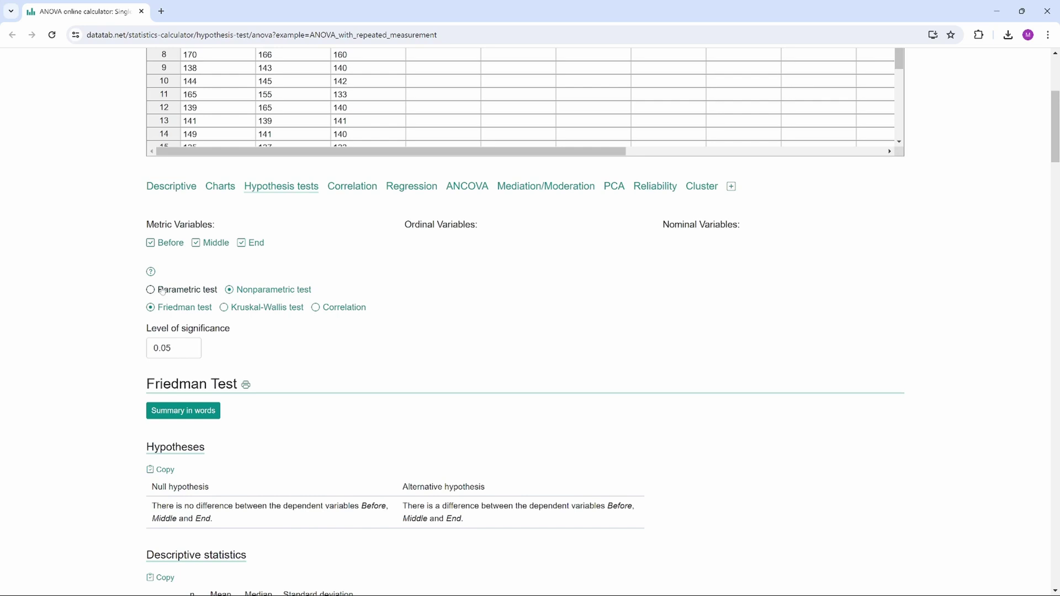
scroll(106, 294, down, 2)
scroll(105, 282, down, 3)
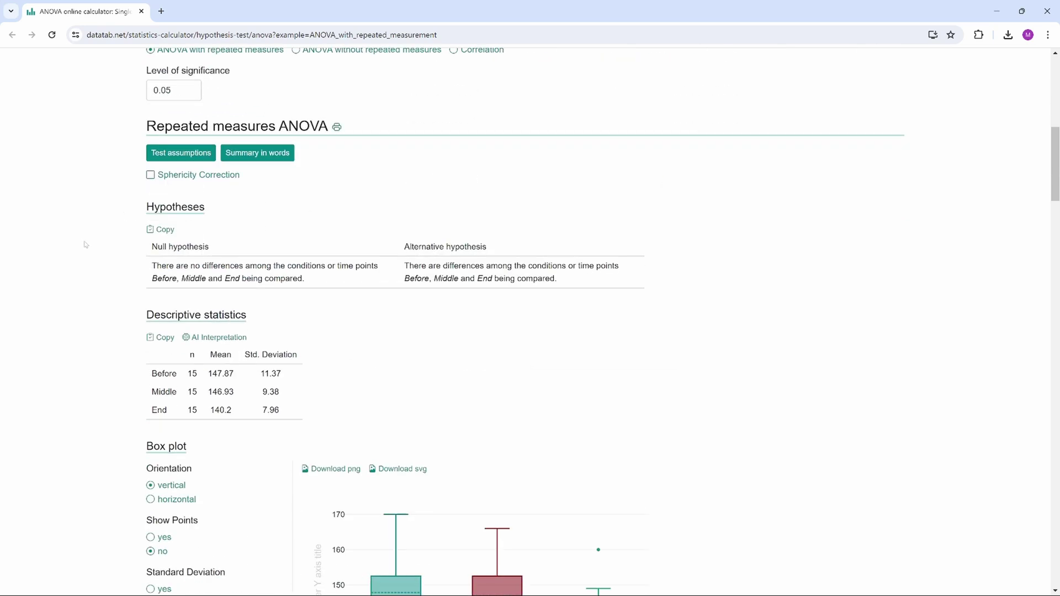
scroll(107, 282, down, 12)
scroll(106, 288, up, 9)
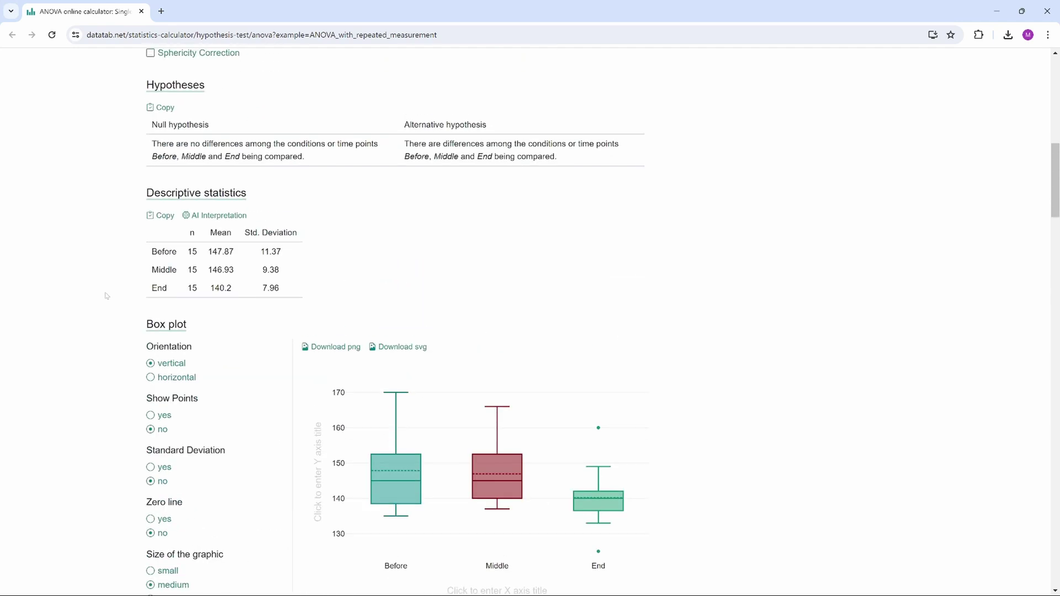
scroll(107, 296, up, 2)
click(255, 156)
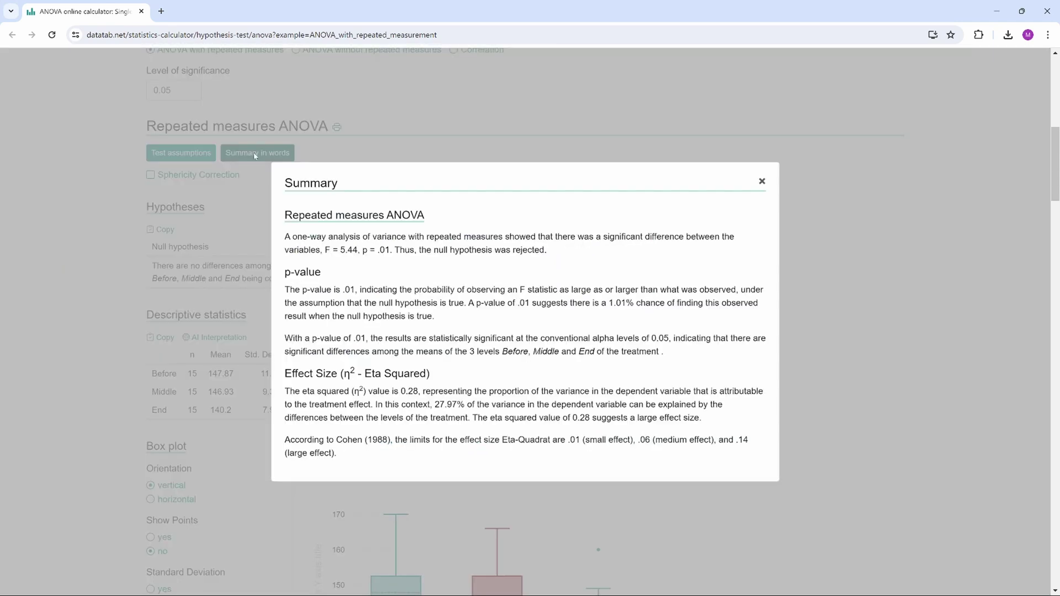
click(91, 290)
scroll(88, 291, down, 2)
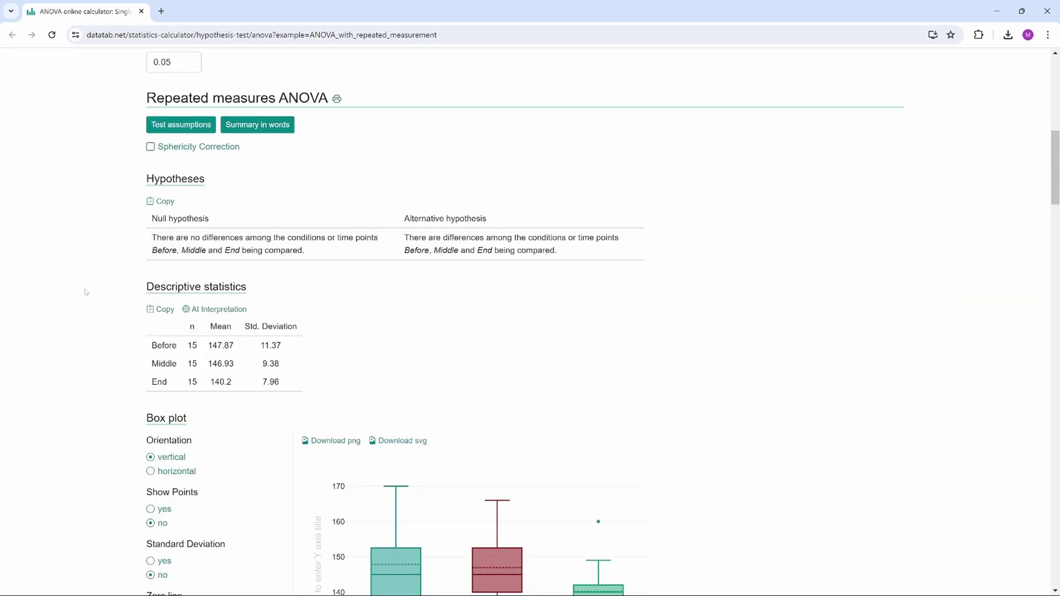
scroll(128, 305, down, 5)
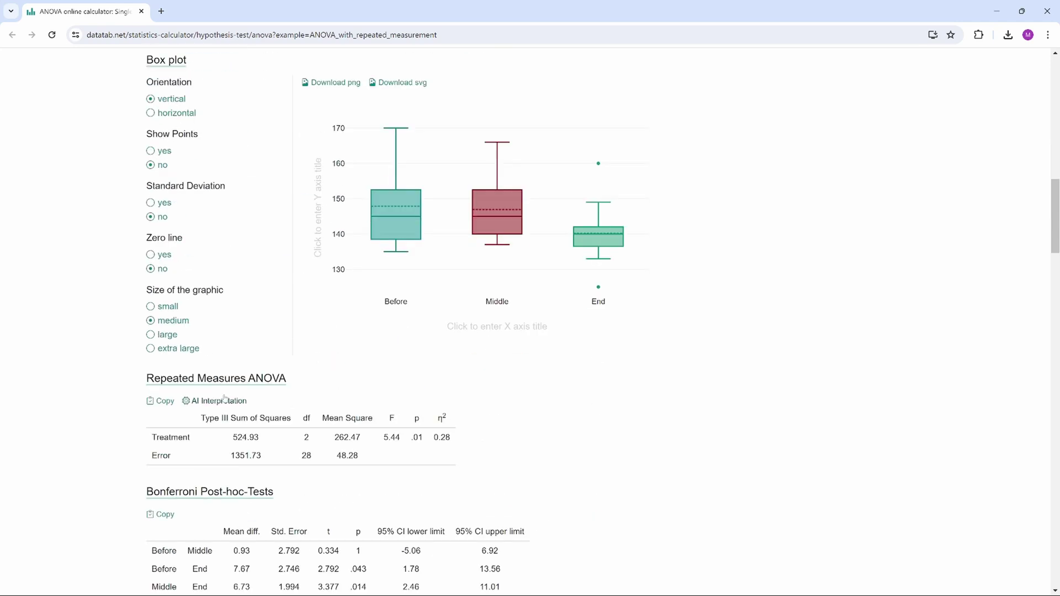
scroll(95, 325, up, 6)
scroll(97, 324, up, 2)
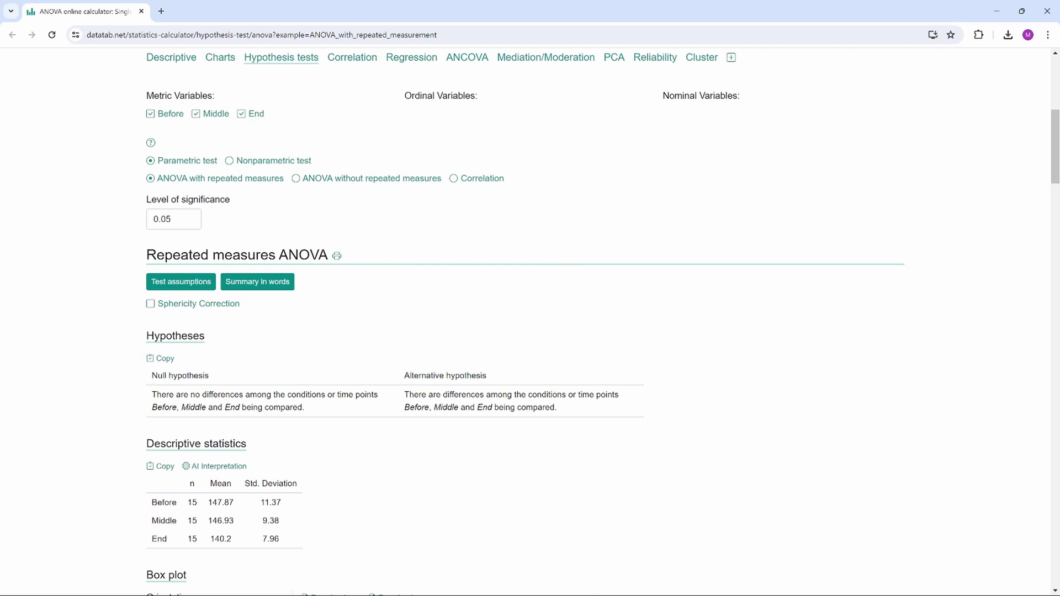
scroll(97, 362, down, 2)
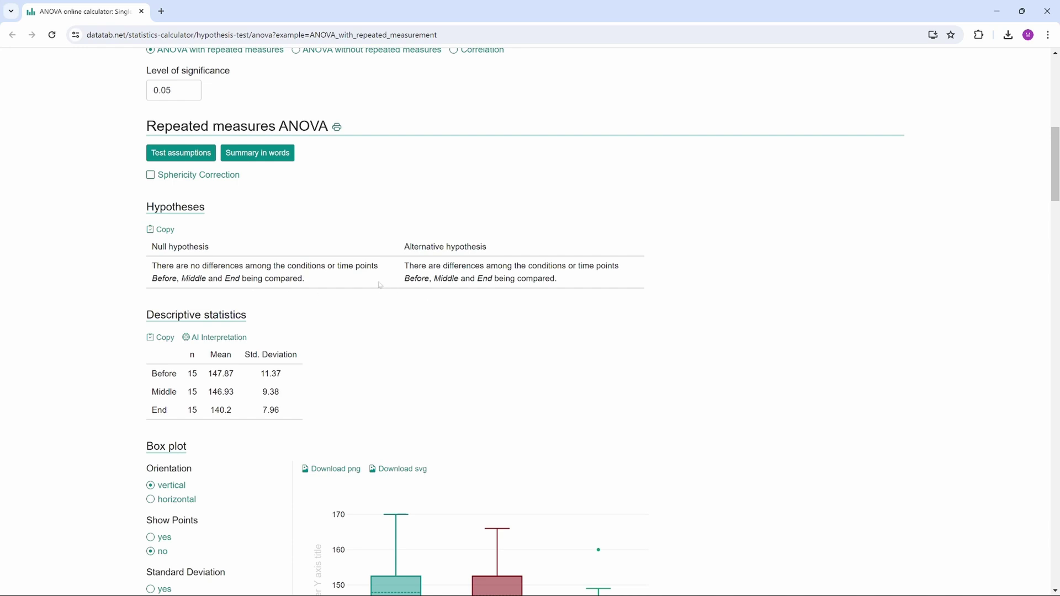
scroll(413, 209, down, 2)
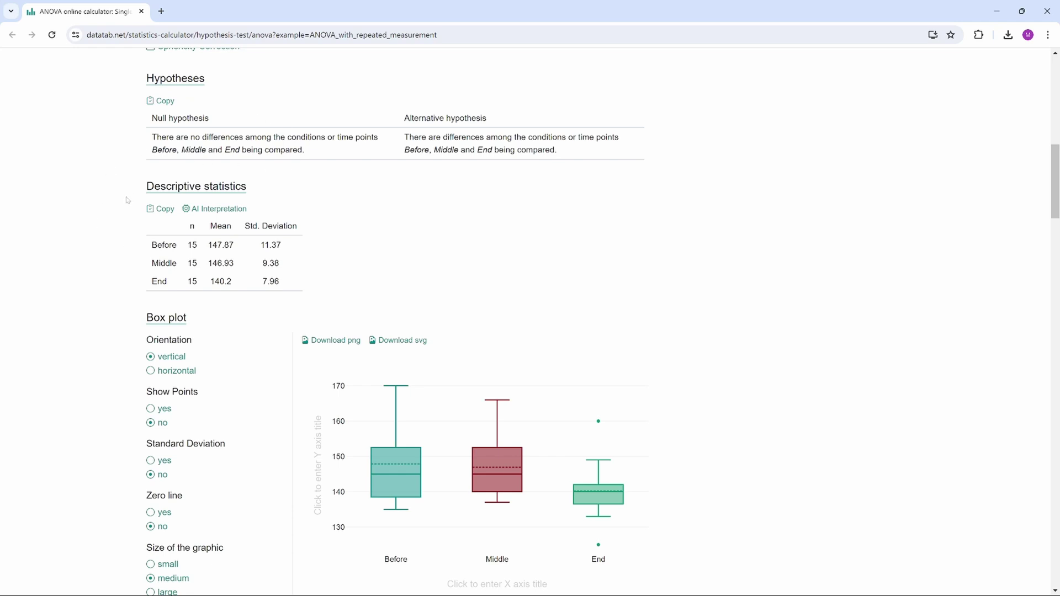
scroll(127, 205, down, 2)
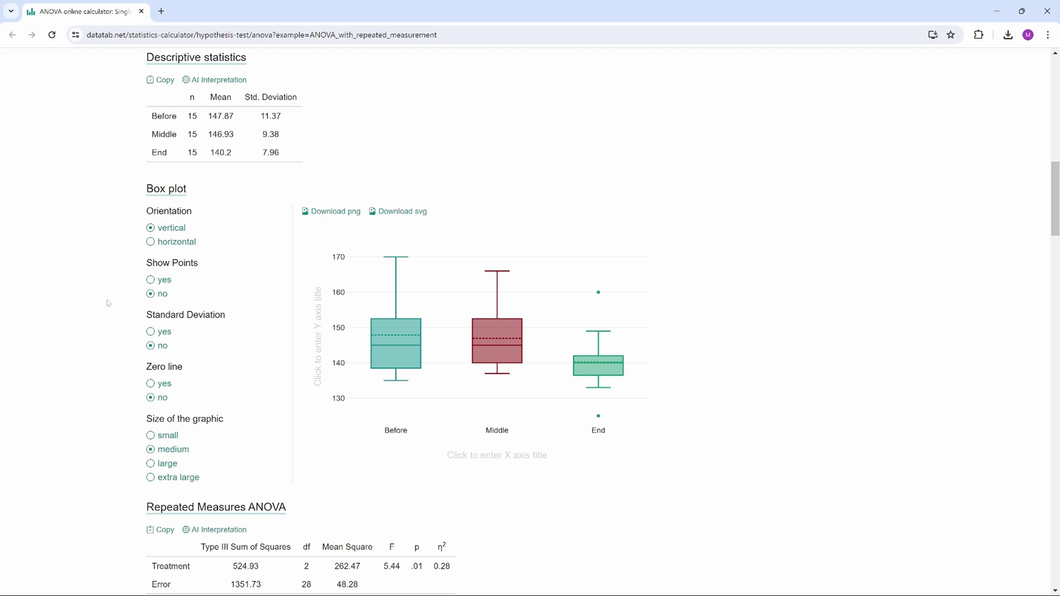
scroll(110, 305, down, 6)
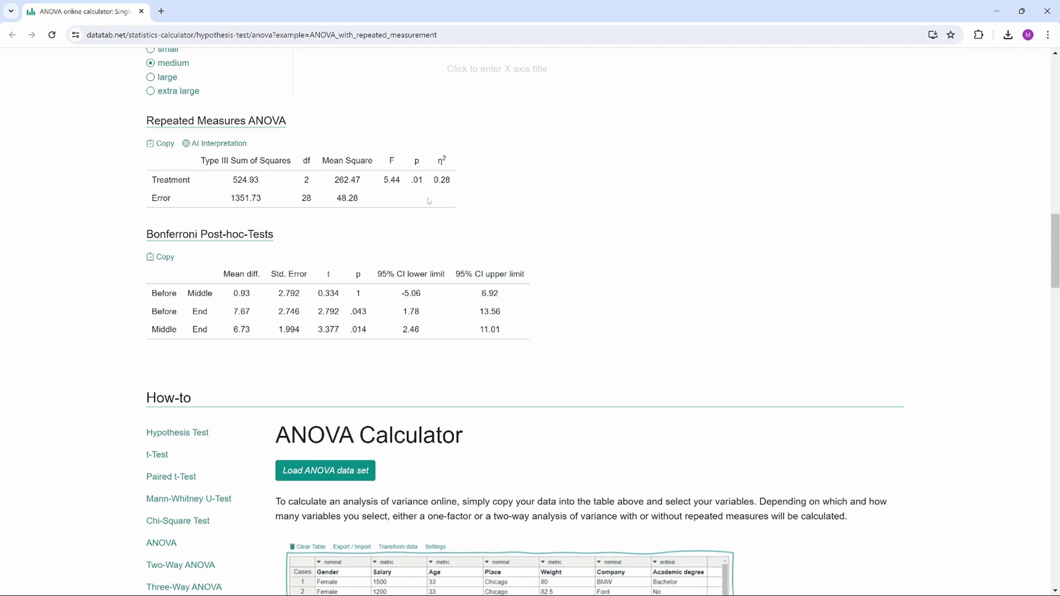
scroll(429, 201, up, 12)
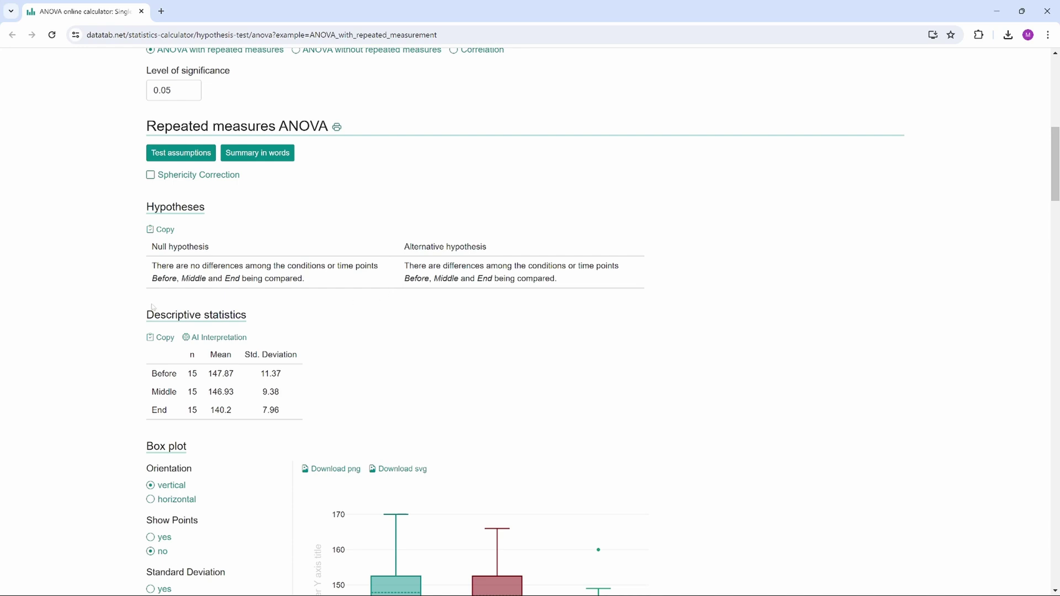
scroll(166, 287, down, 10)
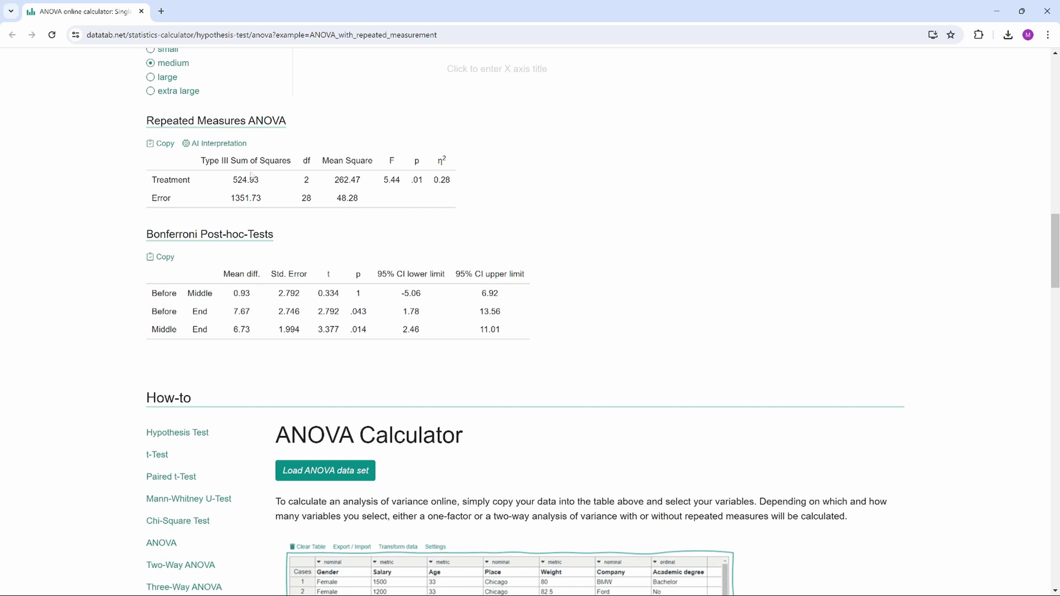
click(210, 144)
scroll(119, 211, down, 5)
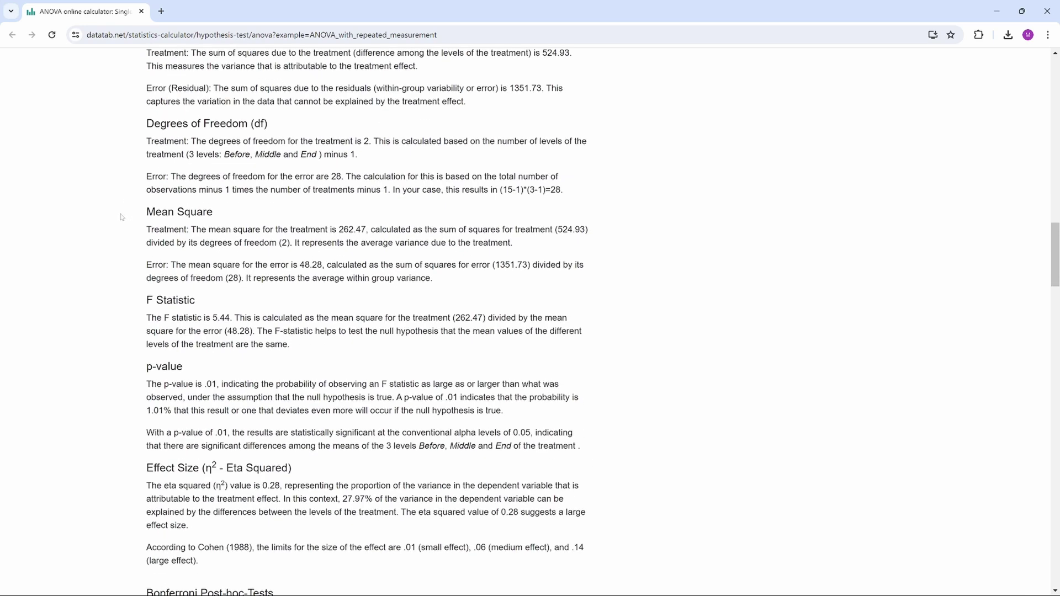
scroll(123, 226, up, 8)
scroll(123, 226, up, 2)
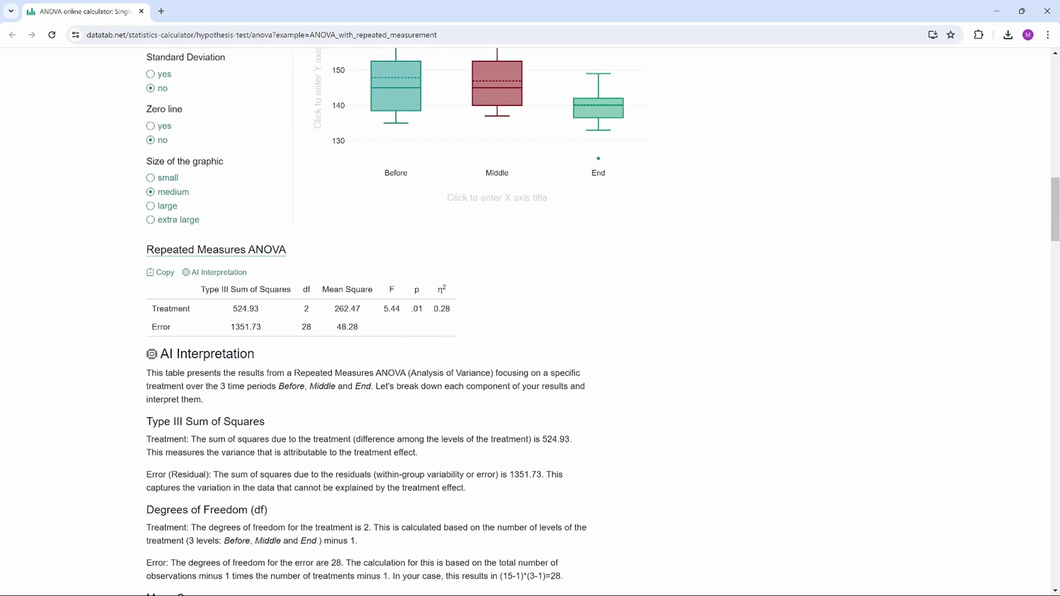
scroll(113, 276, down, 3)
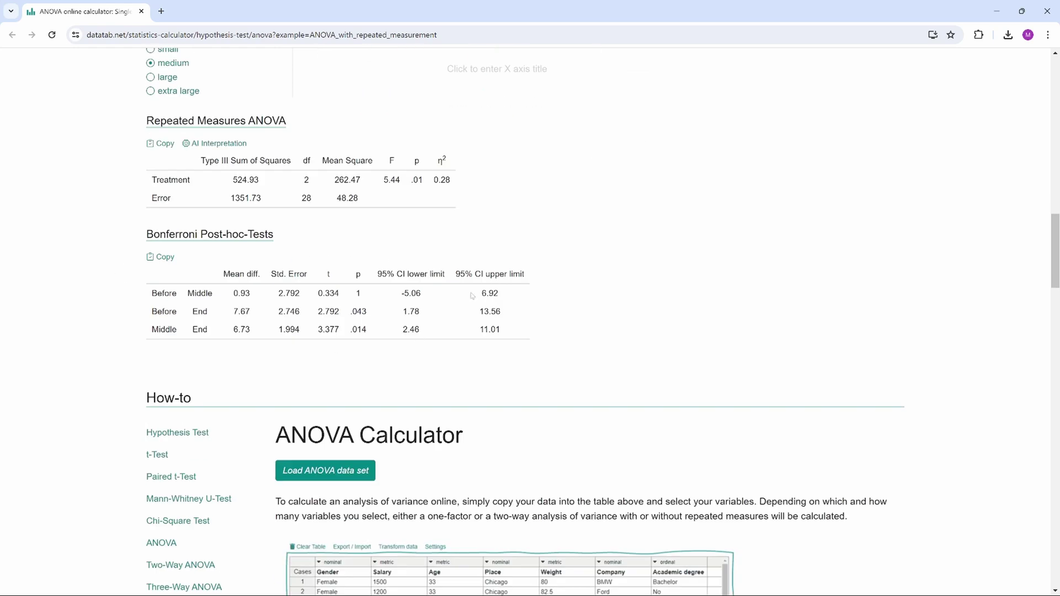